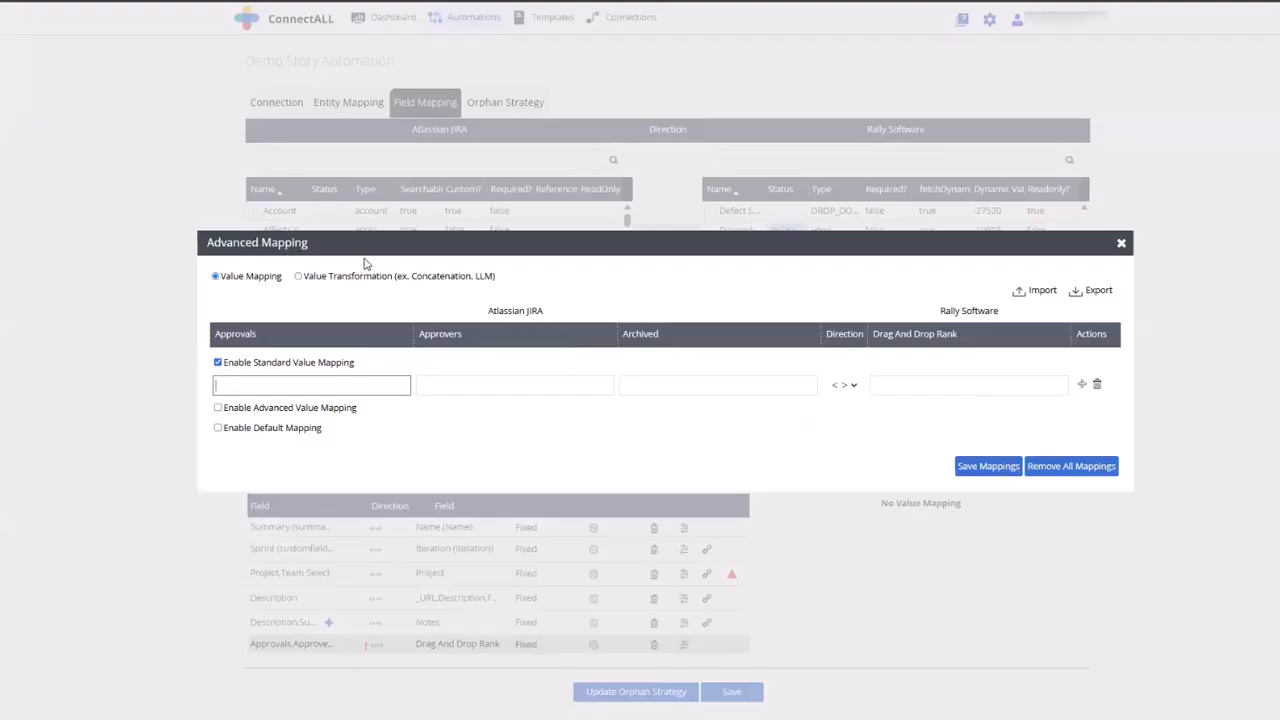
Switch the Approvals mapping to value transformation from Jira to Rally and enter the template text "List of approves: {Approvers}"
{"action": "left_click", "coordinate": [299, 277]}
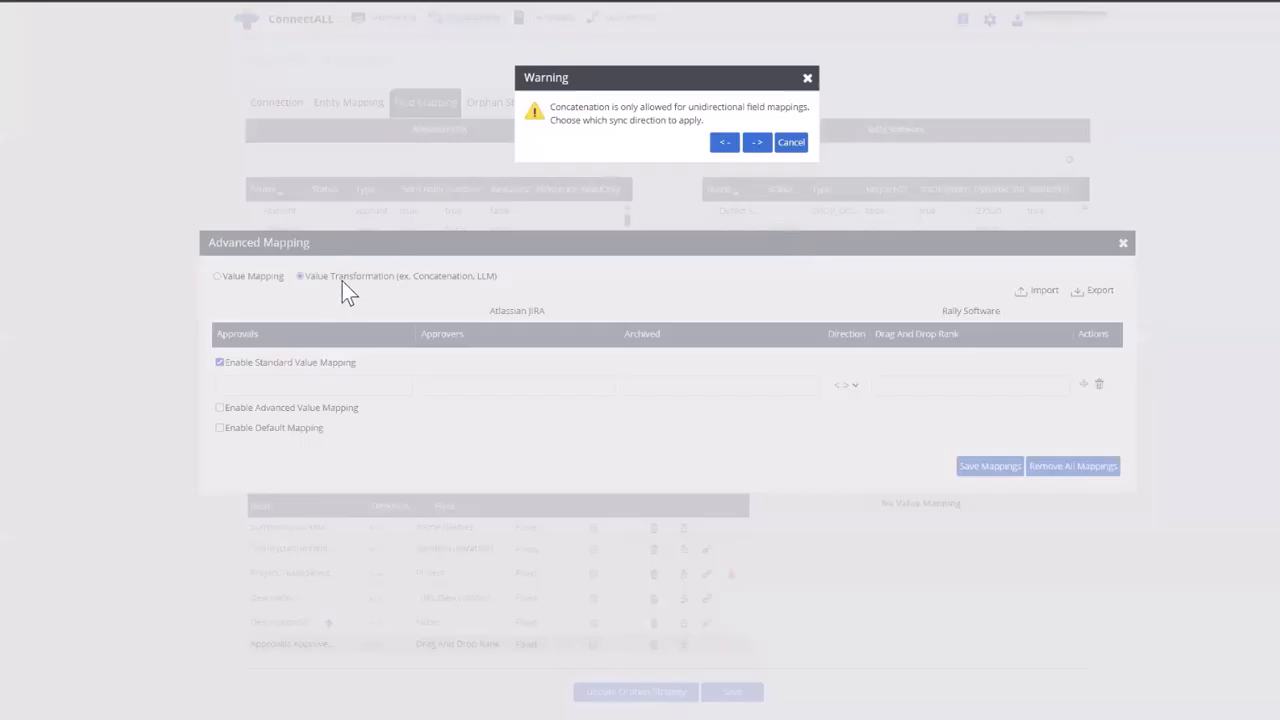
{"action": "left_click", "coordinate": [757, 143]}
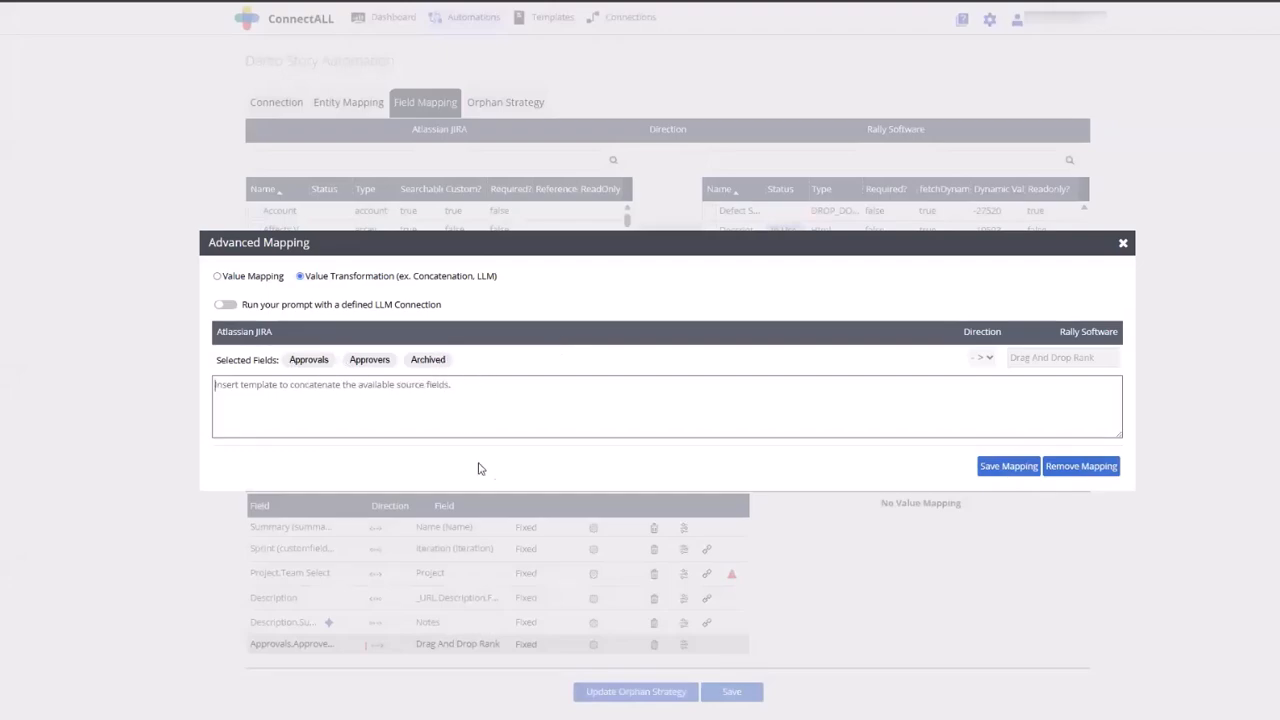
{"action": "left_click_drag", "start_coordinate": [367, 360], "coordinate": [372, 394]}
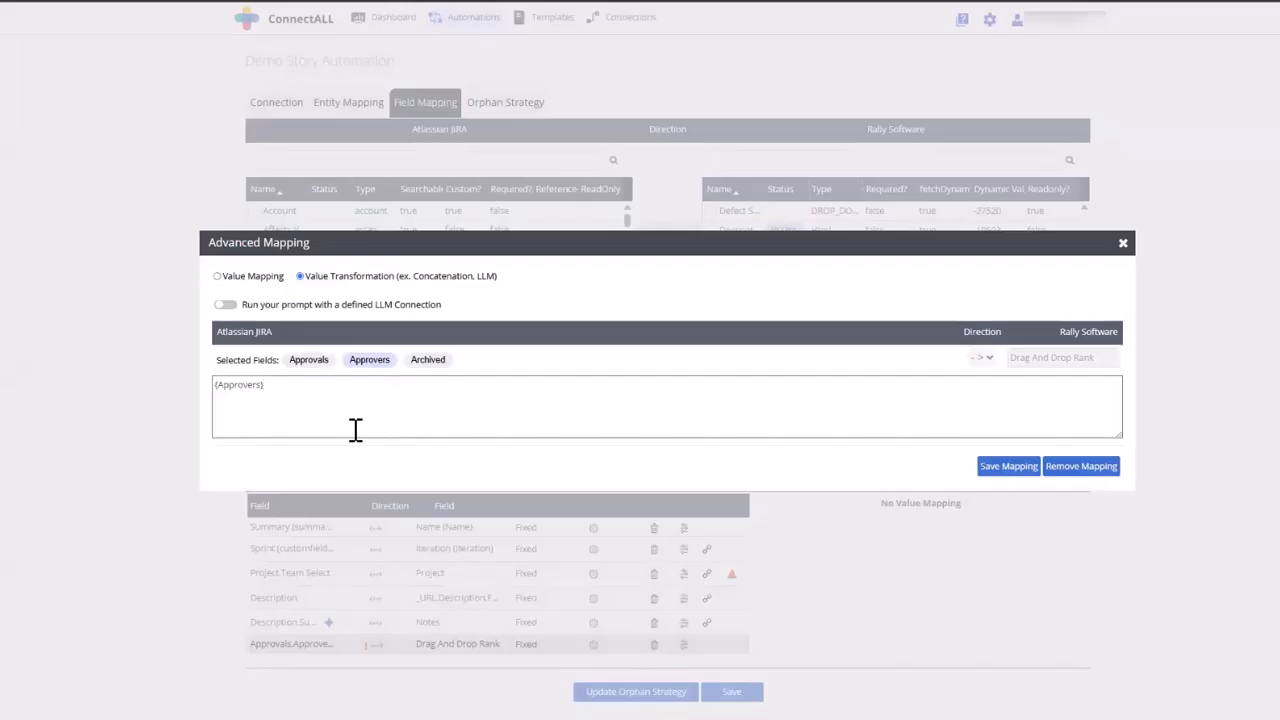
{"action": "type", "text": "List of approves:"}
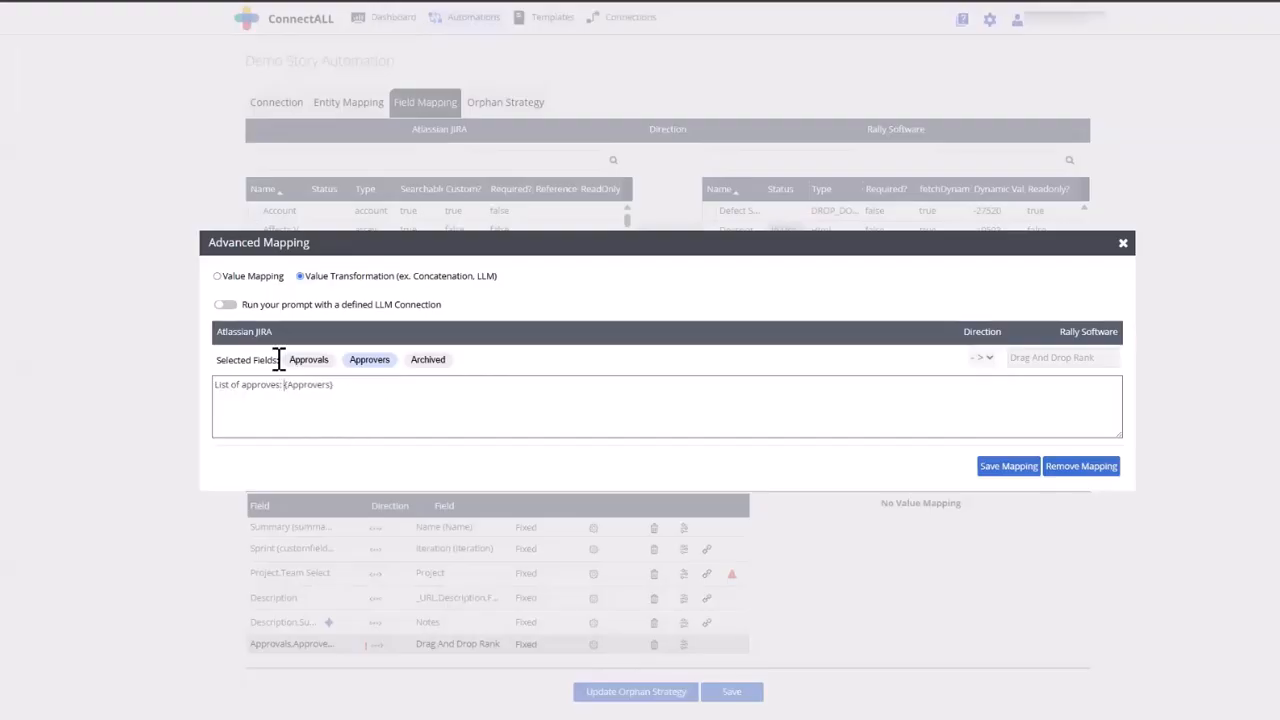
Add a line with the {Approvers} and {Archived} fields below the existing text in the concatenation template
{"action": "left_click", "coordinate": [403, 388]}
{"action": "key", "text": "Return"}
{"action": "left_click", "coordinate": [378, 362]}
{"action": "left_click", "coordinate": [430, 360]}
{"action": "left_click", "coordinate": [257, 386]}
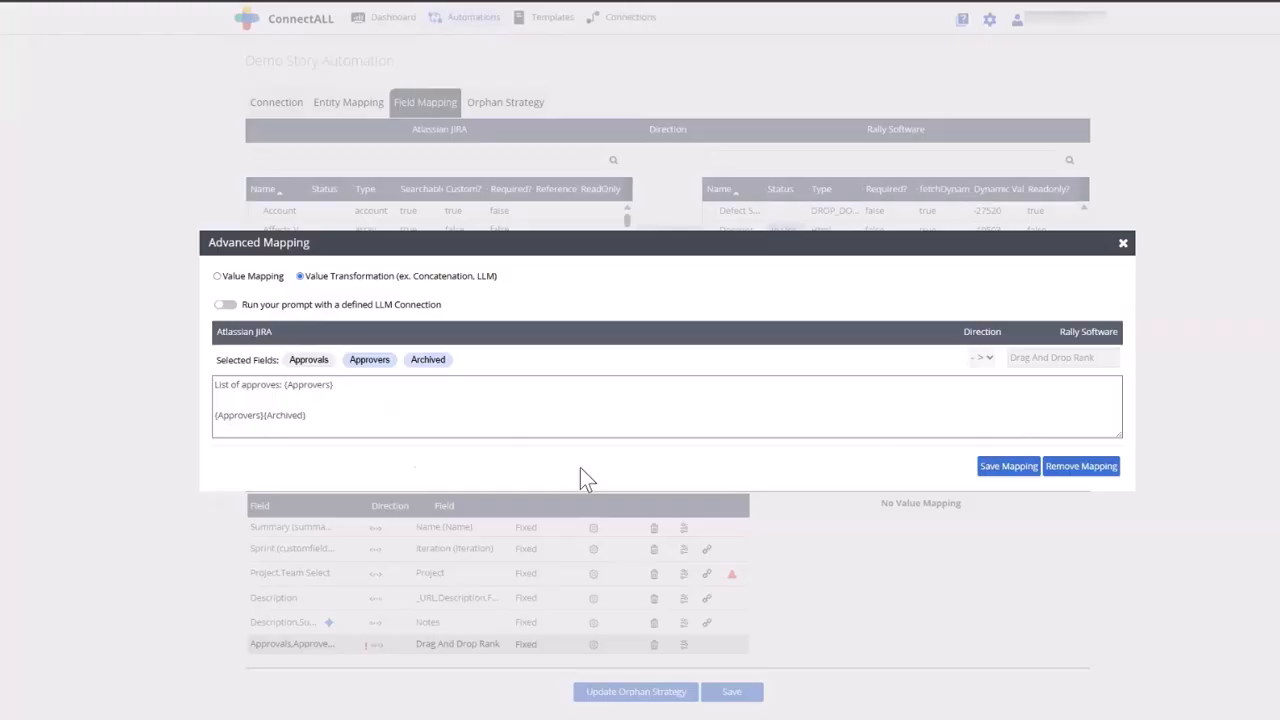
Decline saving the incomplete template, close the advanced mapping and delete the field mapping to Drag And Drop Rank
{"action": "left_click", "coordinate": [990, 478]}
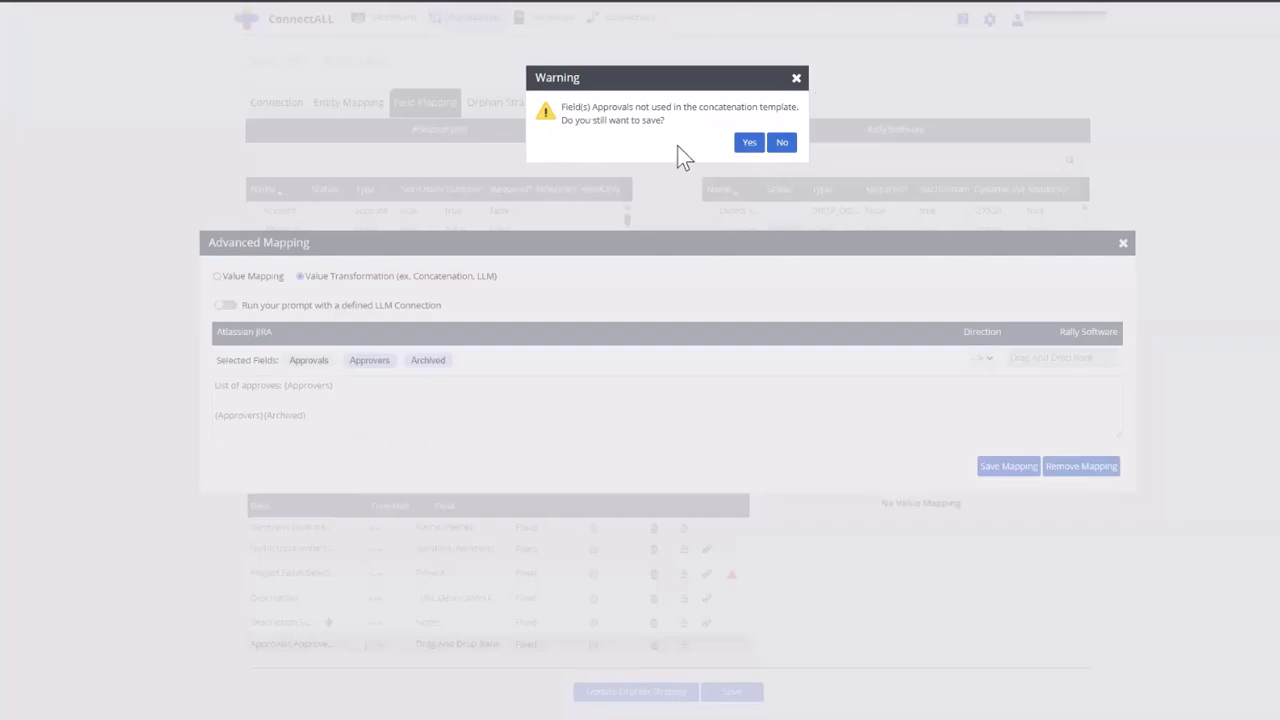
{"action": "left_click", "coordinate": [785, 144]}
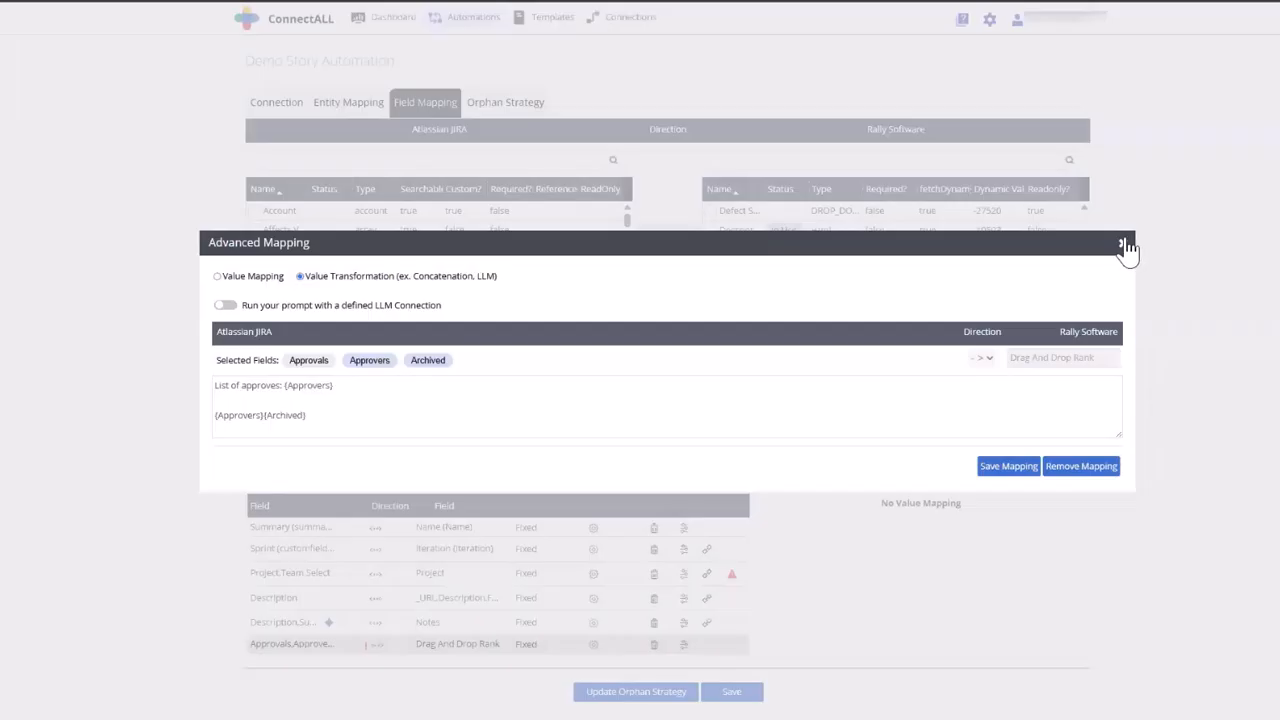
{"action": "left_click", "coordinate": [1123, 246]}
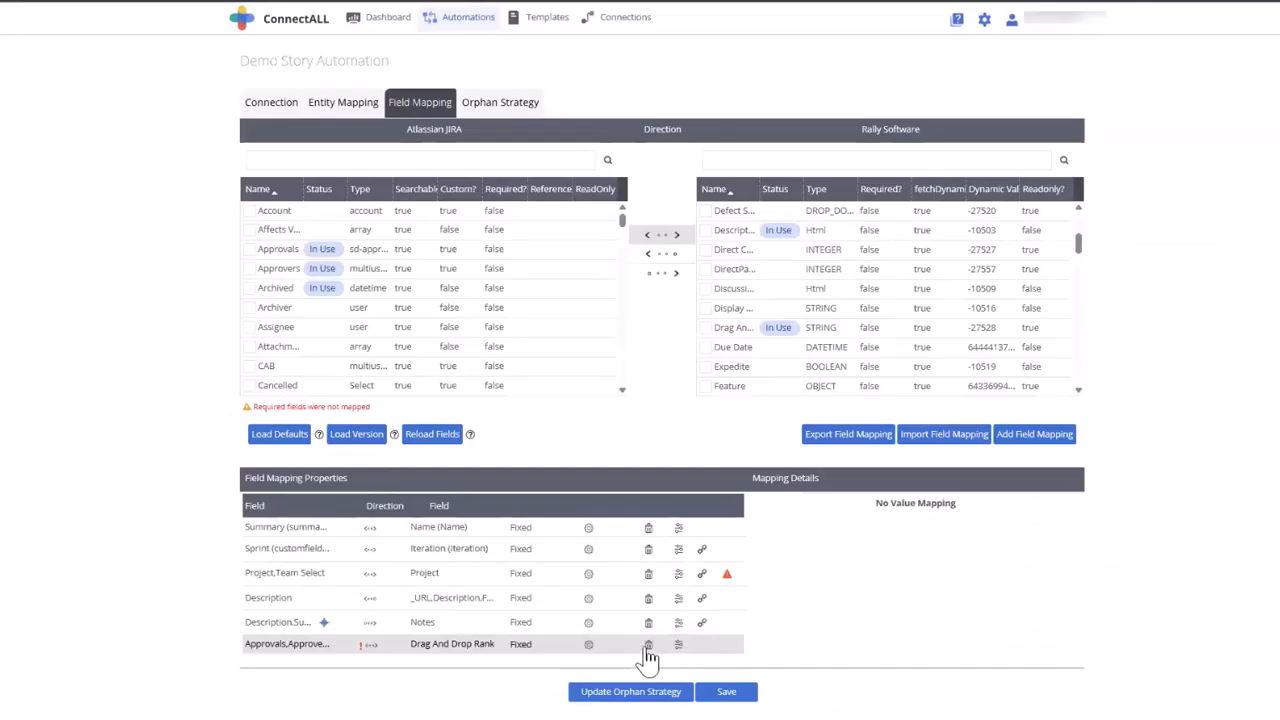
{"action": "left_click", "coordinate": [649, 645]}
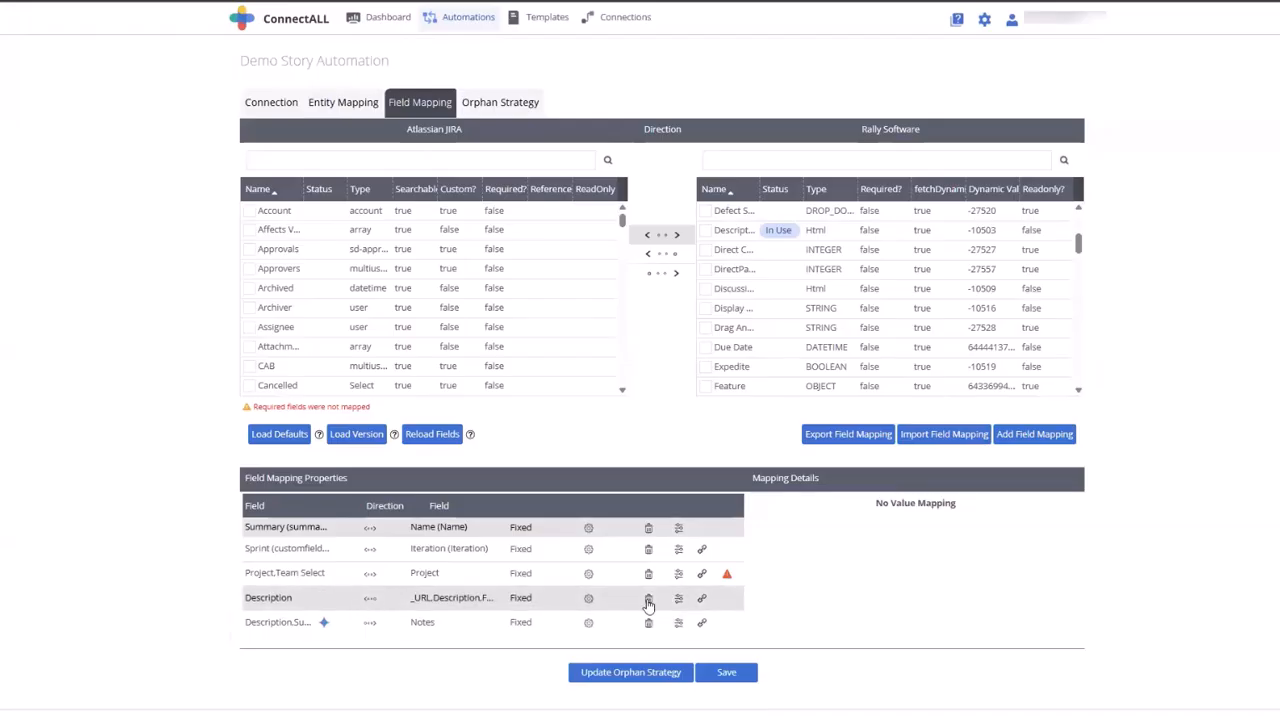
Open the Description field's advanced mapping and examine its concatenation template and source fields
{"action": "left_click", "coordinate": [681, 601]}
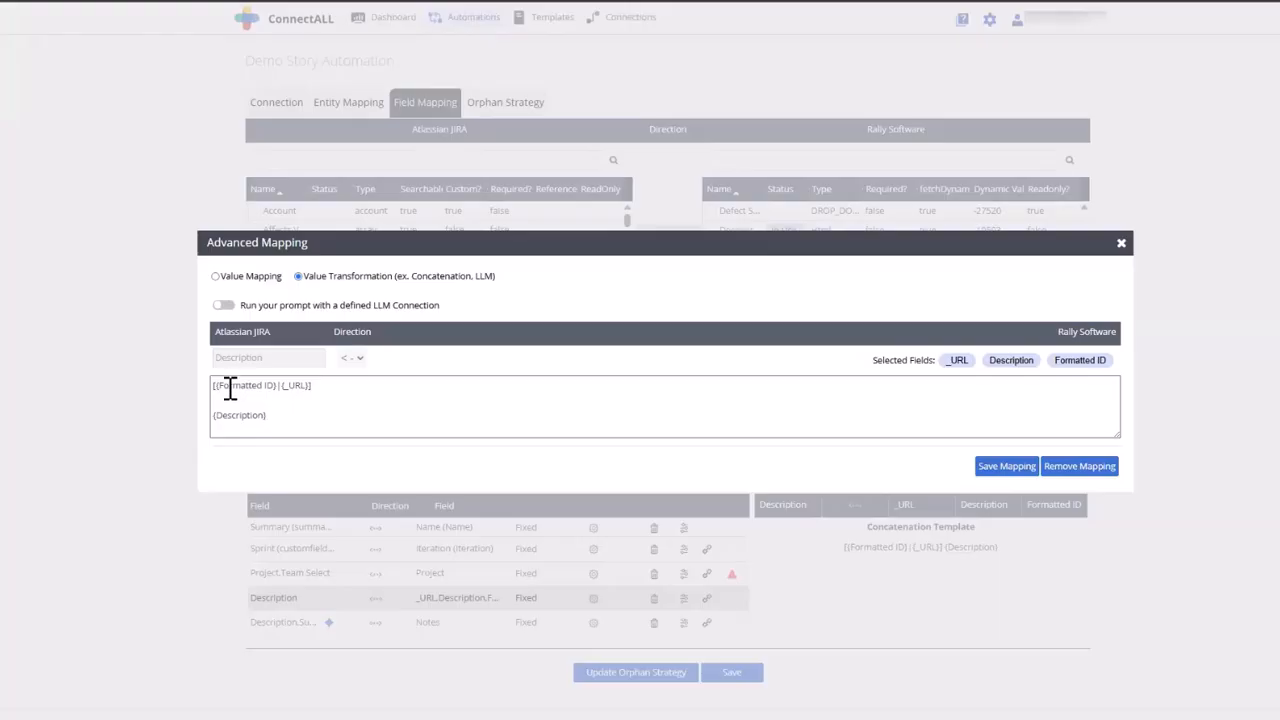
{"action": "triple_click", "coordinate": [297, 388]}
{"action": "double_click", "coordinate": [297, 388]}
{"action": "left_click", "coordinate": [286, 417]}
{"action": "left_click", "coordinate": [683, 619]}
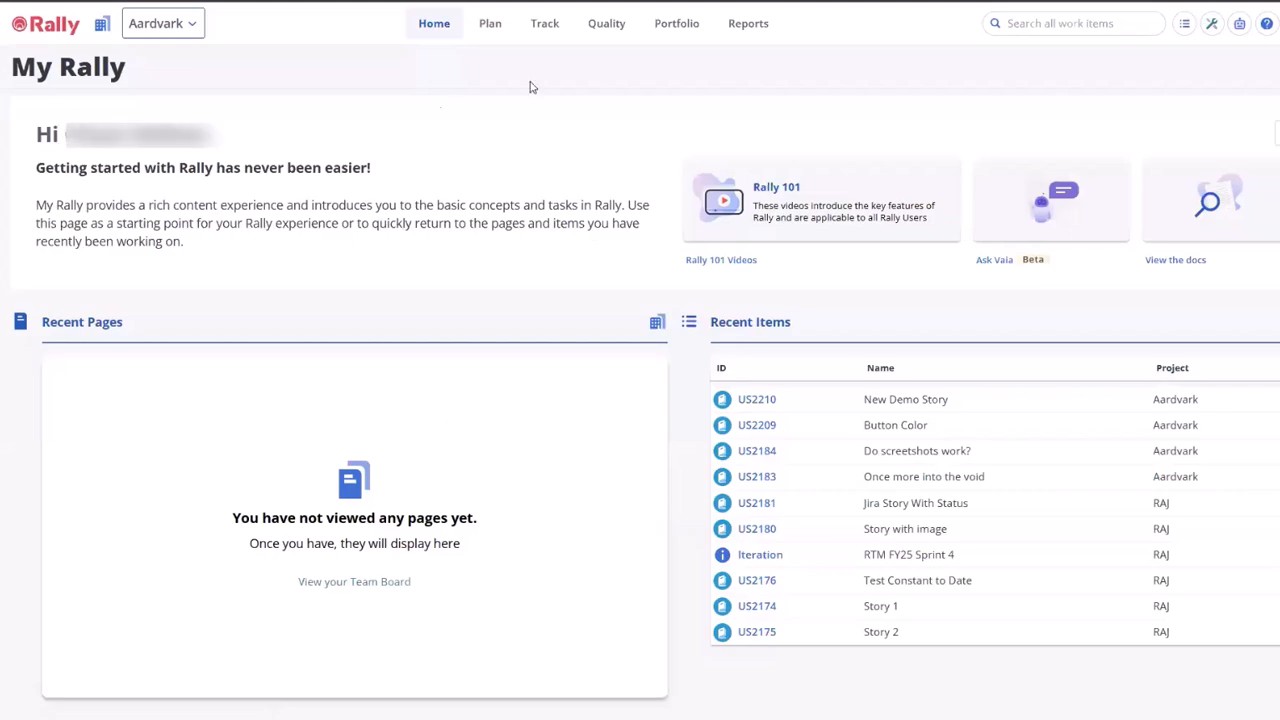
Switch to Rally and start a new user story with full details in the Aardvark project
{"action": "left_click", "coordinate": [493, 30]}
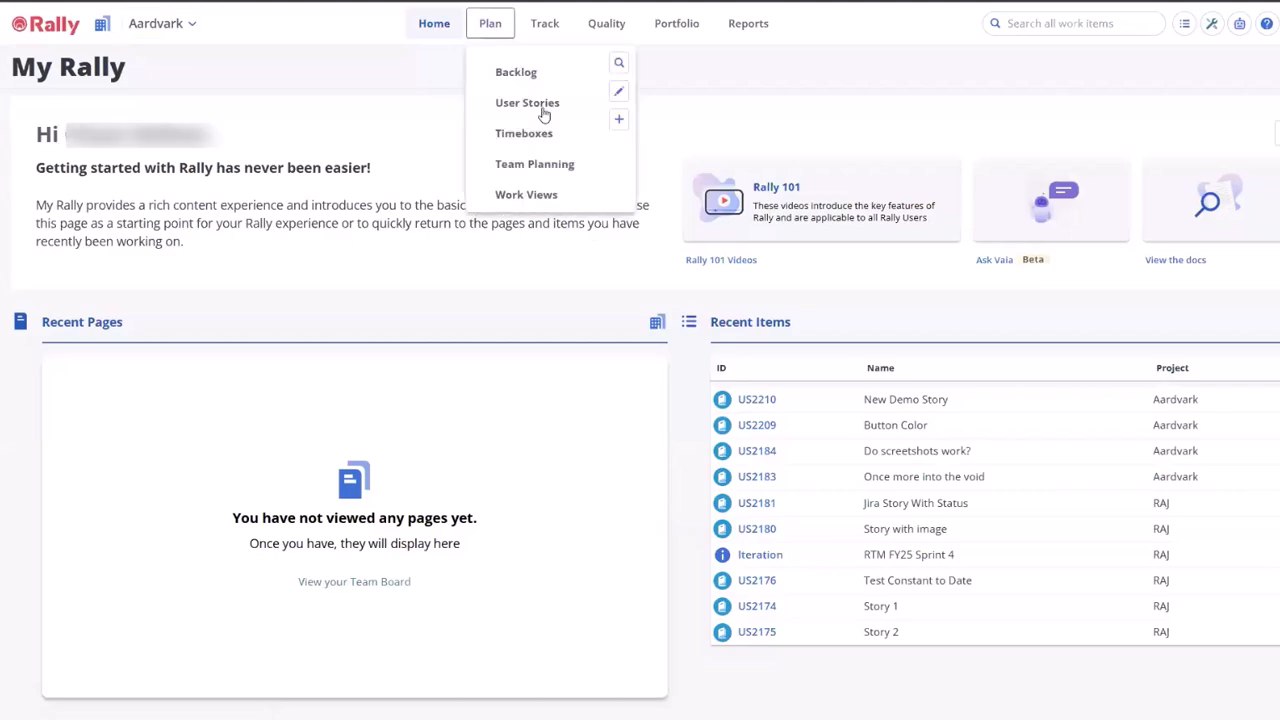
{"action": "left_click", "coordinate": [545, 110]}
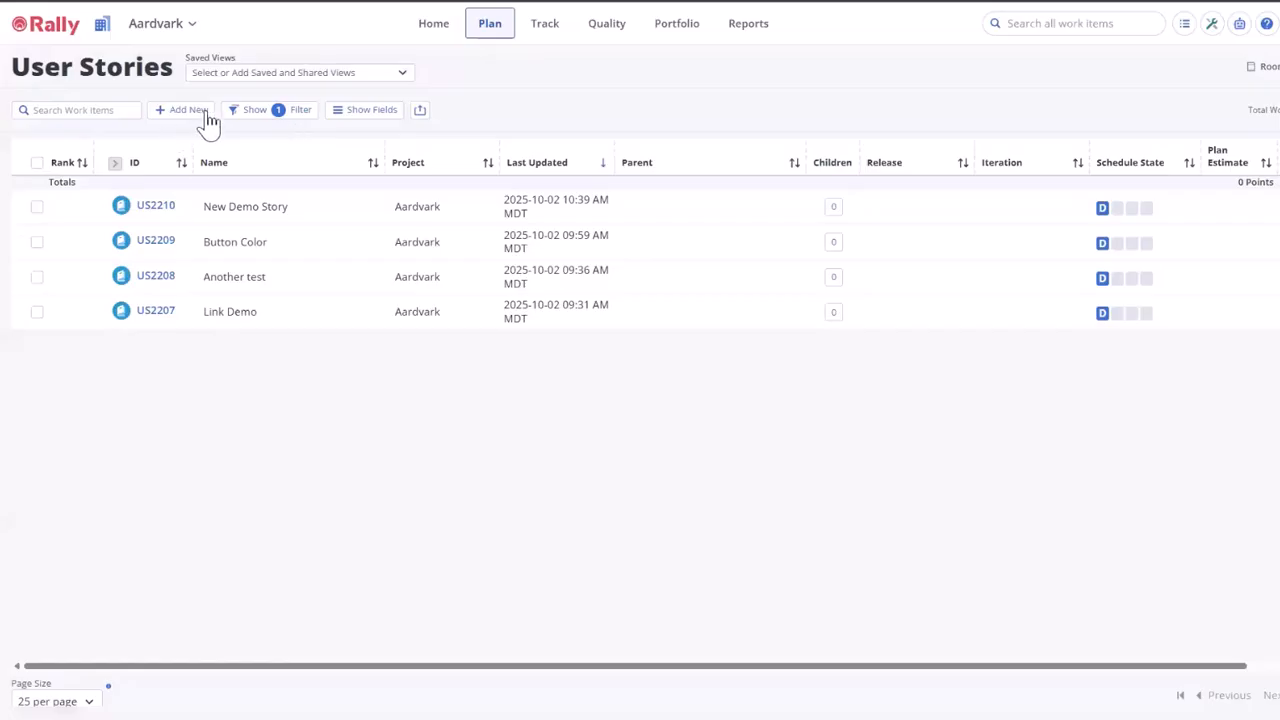
{"action": "left_click", "coordinate": [200, 111]}
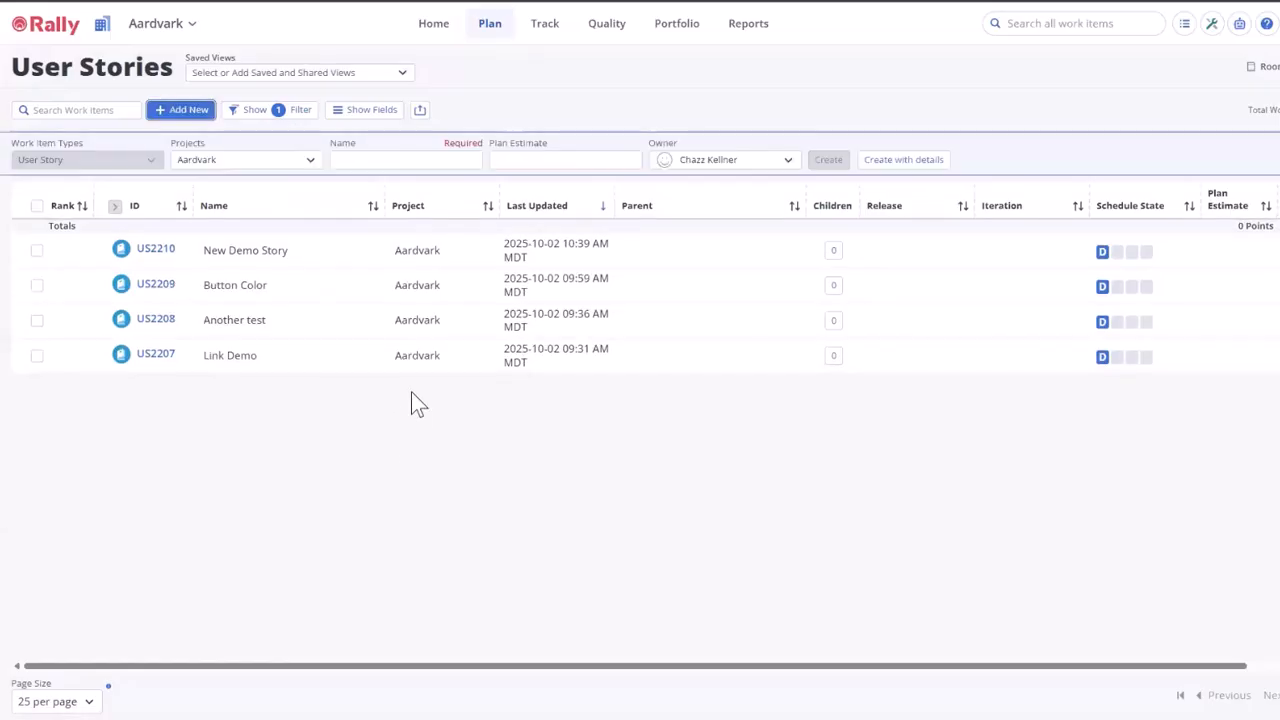
{"action": "left_click", "coordinate": [893, 162]}
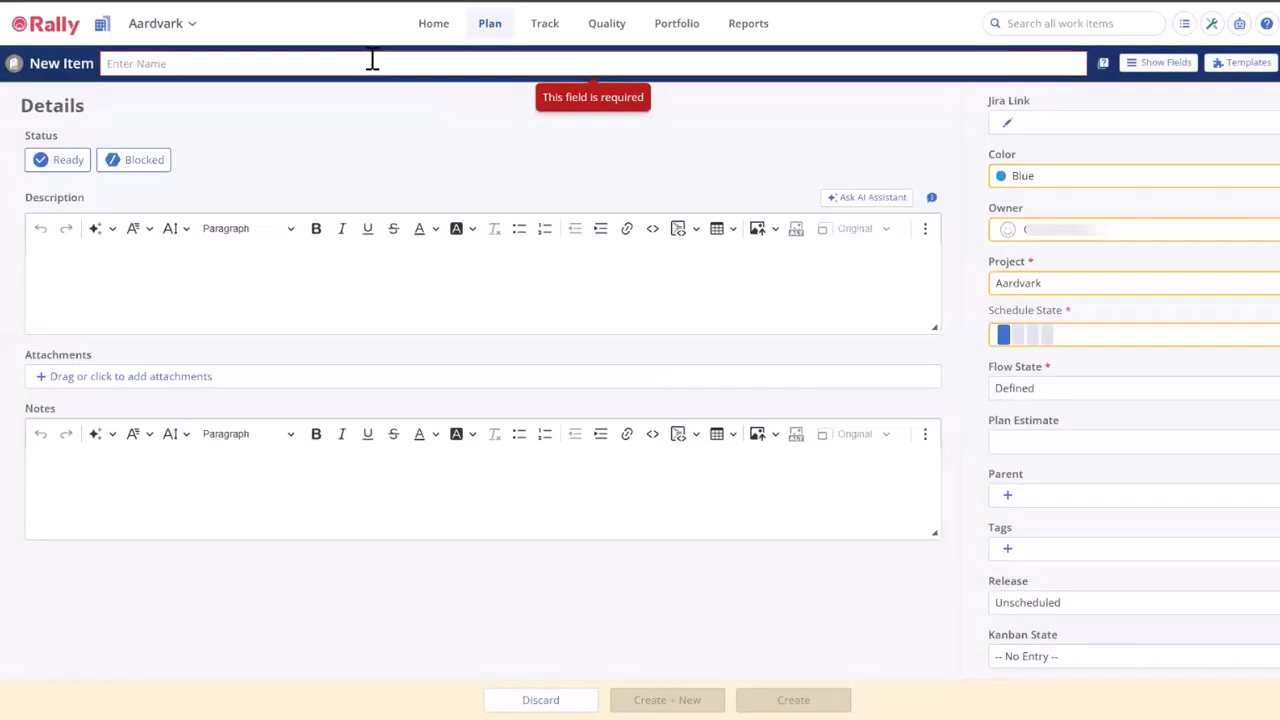
Create the story with the name "New Story to Demo URL" and the description "The text above will be the link"
{"action": "type", "text": "New Story"}
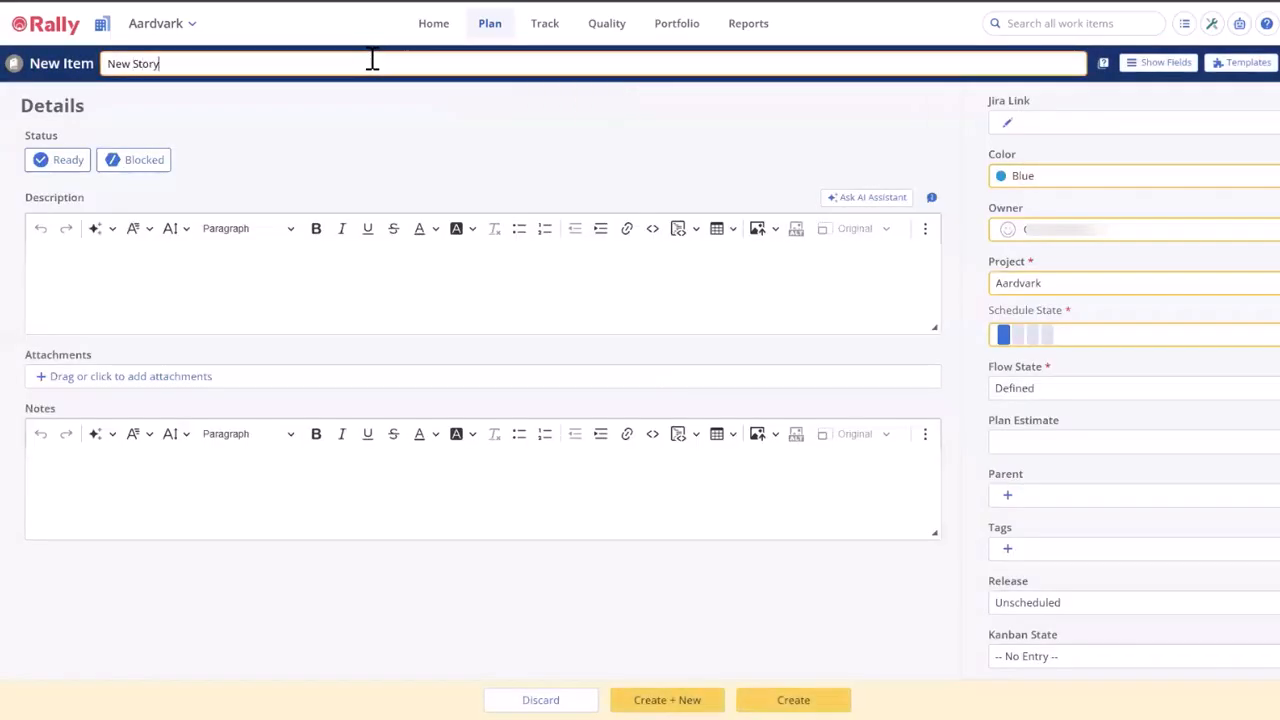
{"action": "type", "text": " to Demo URL"}
{"action": "left_click", "coordinate": [459, 296]}
{"action": "type", "text": "The text"}
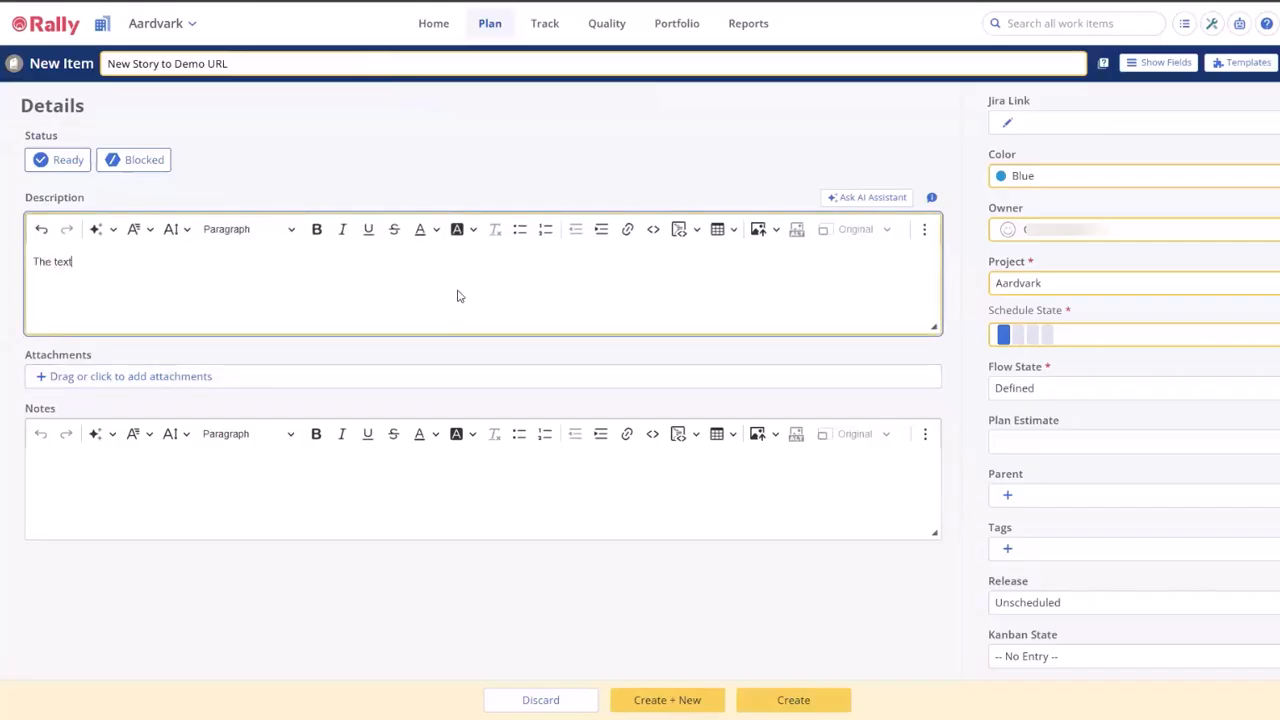
{"action": "type", "text": " above will be the link"}
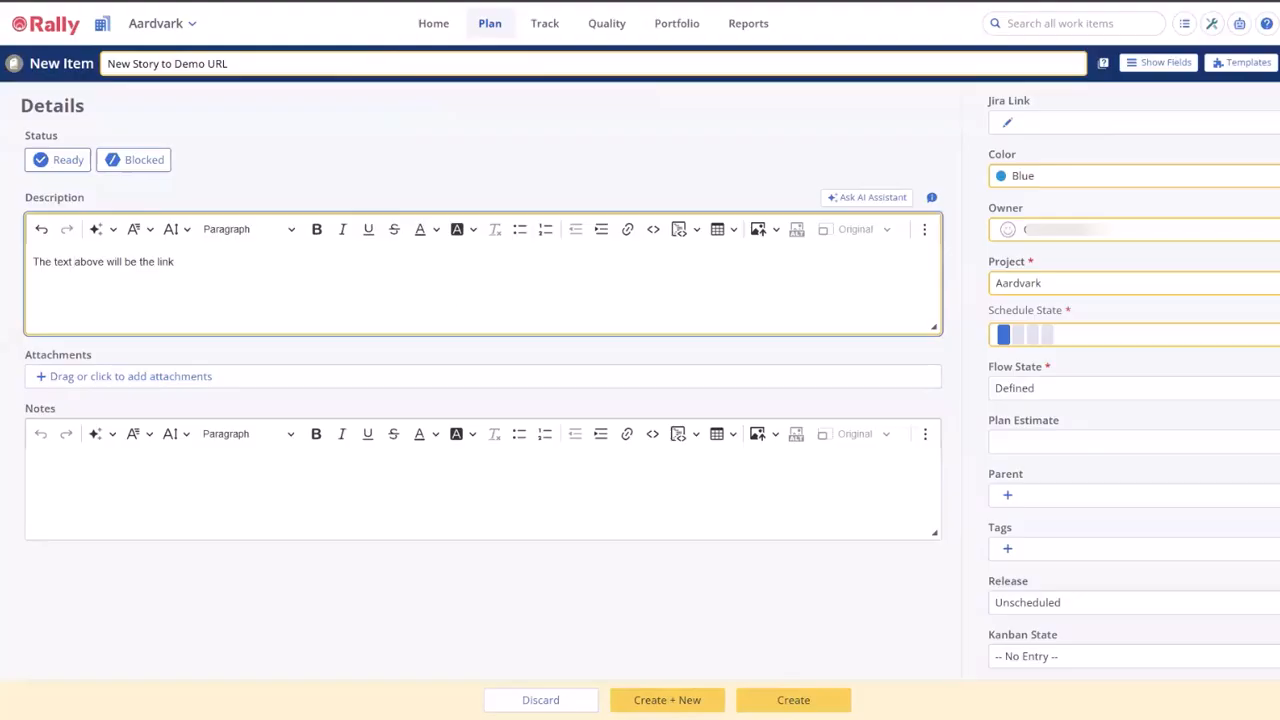
{"action": "left_click", "coordinate": [812, 684]}
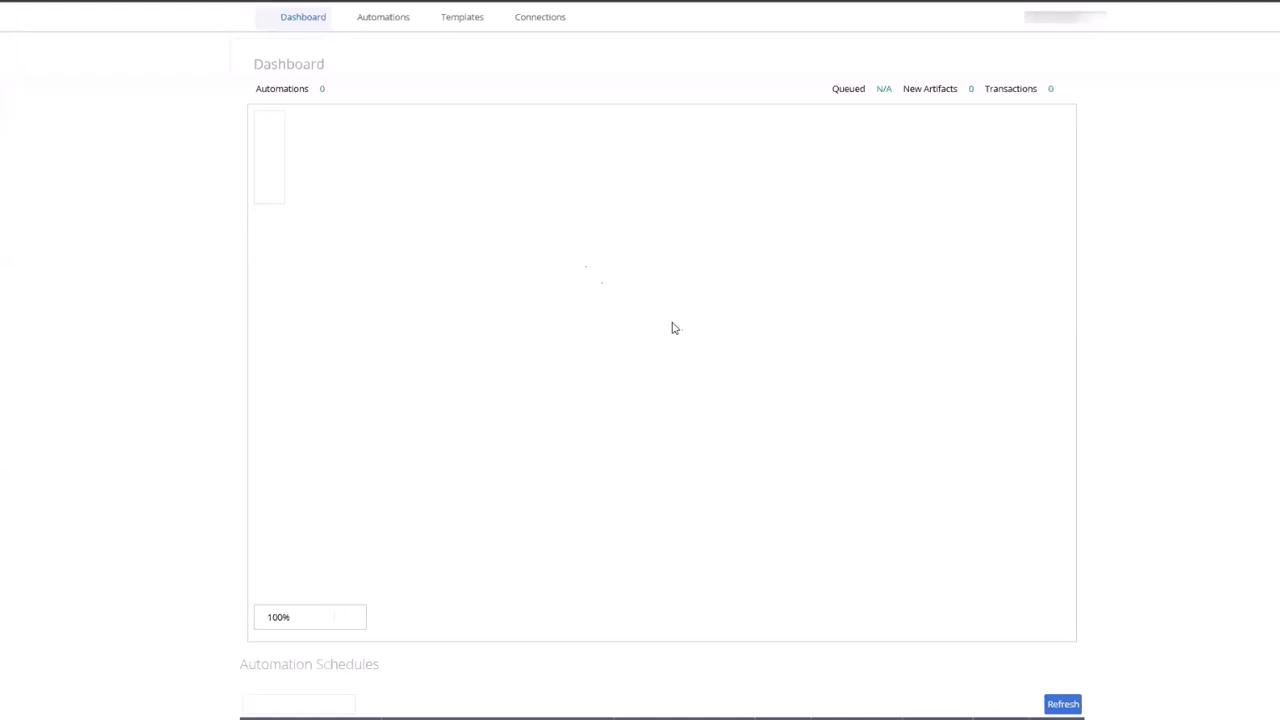
Switch to ConnectALL and filter the dashboard's Product Management value stream to the presenter's demo team
{"action": "left_click", "coordinate": [470, 20]}
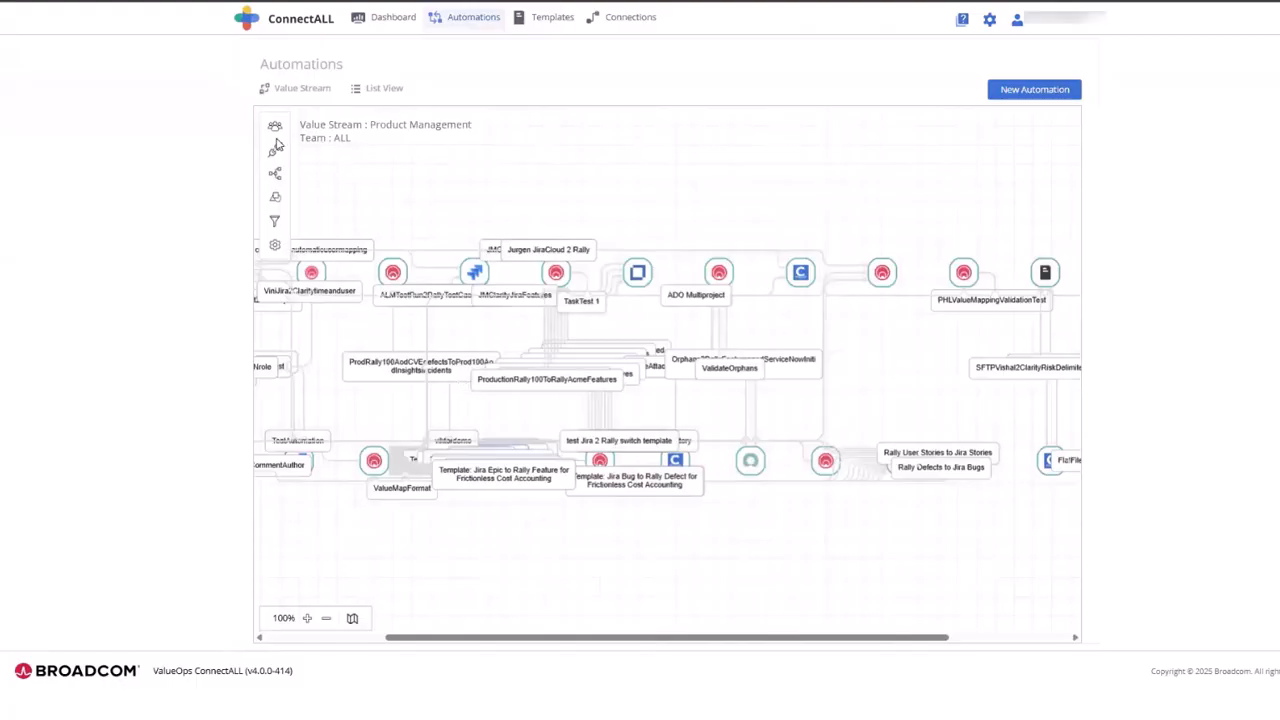
{"action": "left_click", "coordinate": [275, 128]}
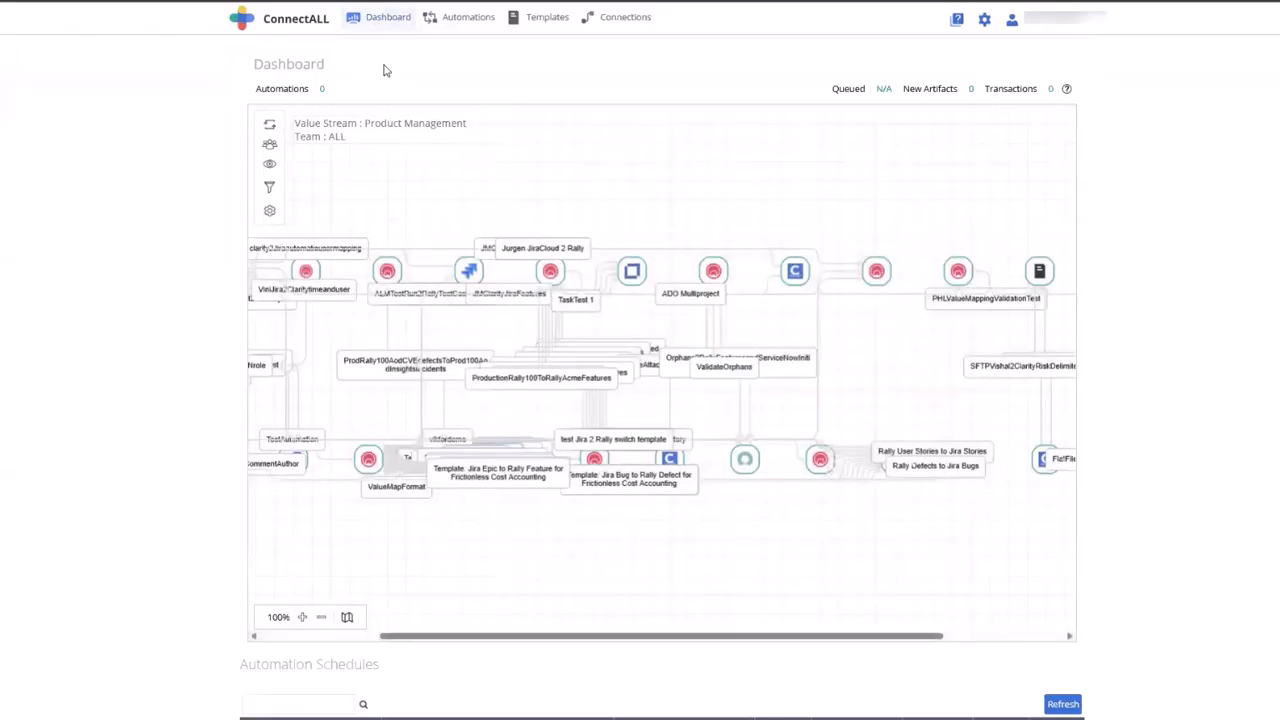
{"action": "left_click", "coordinate": [279, 146]}
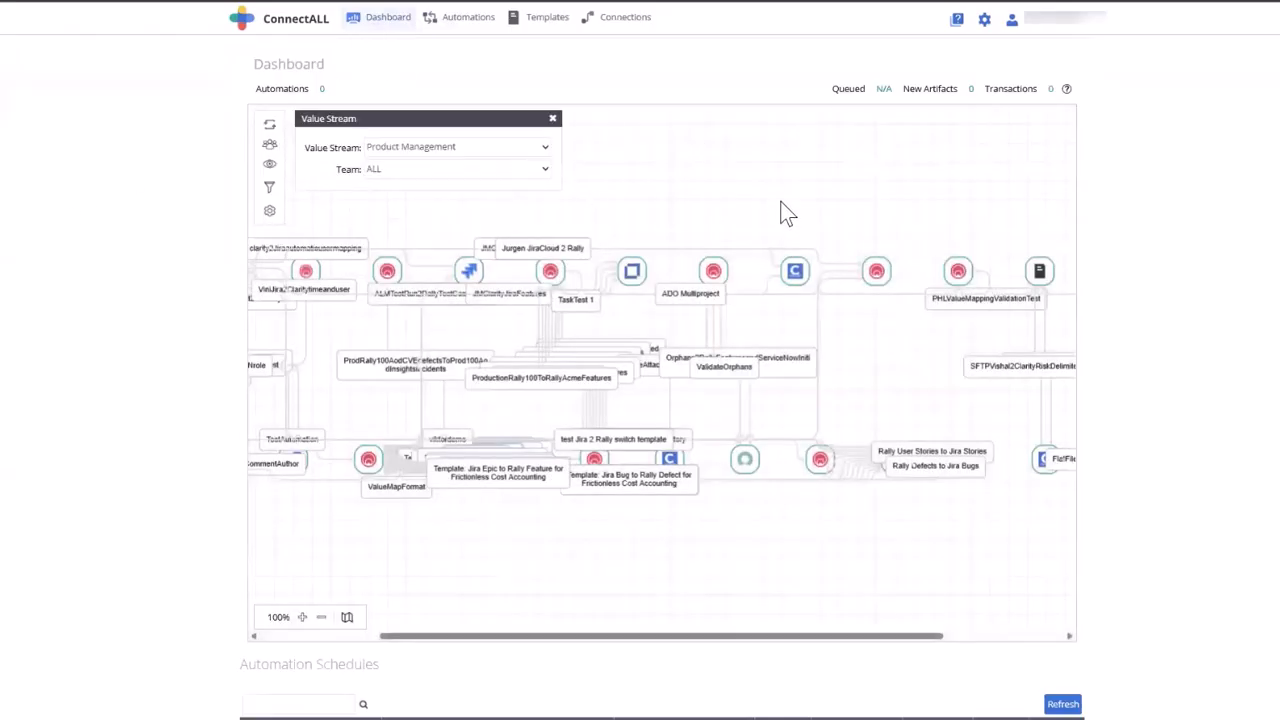
{"action": "left_click", "coordinate": [505, 172]}
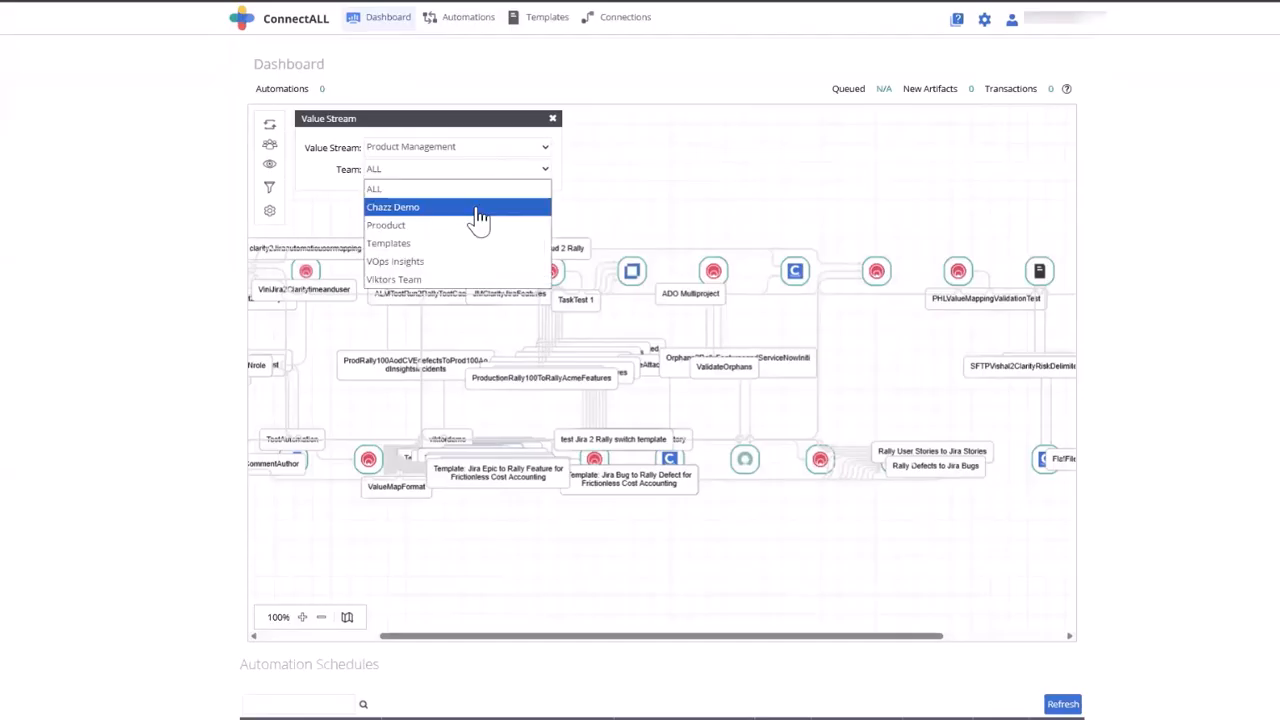
{"action": "left_click", "coordinate": [476, 210]}
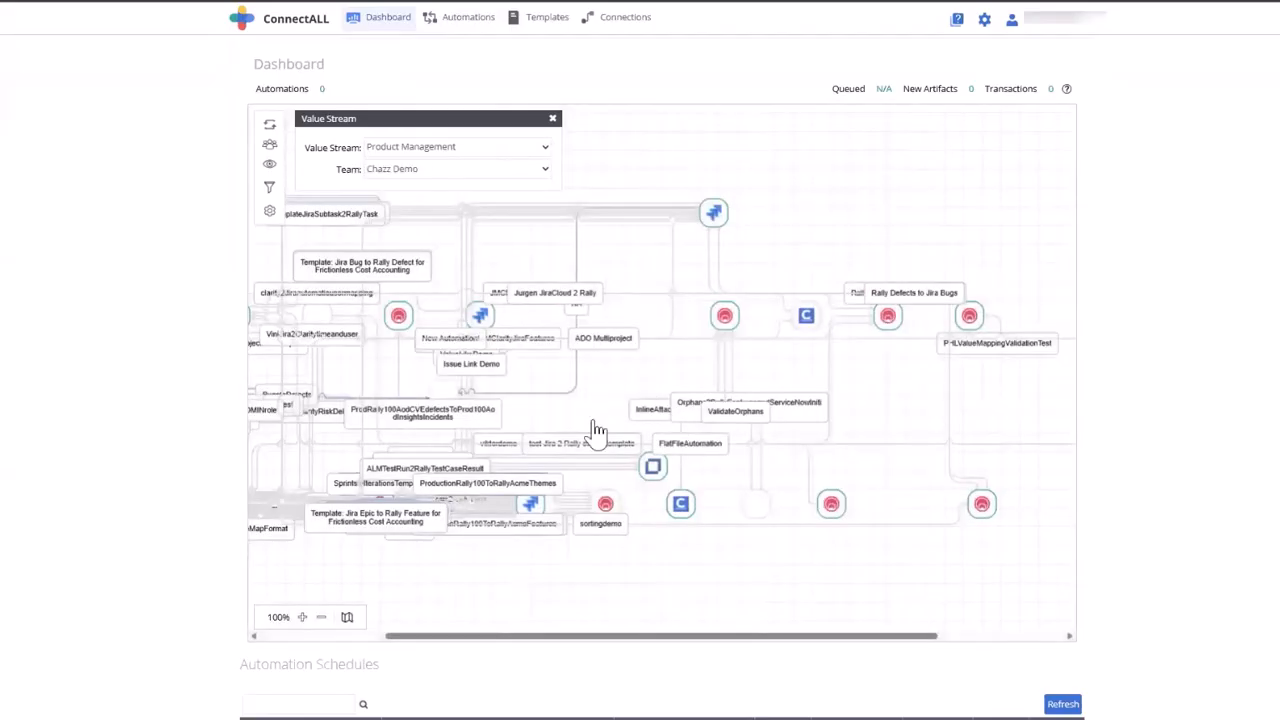
Find the Jira application MultiVariate Demo Connection1 in the value stream diagram and enable its Demo Story Automation
{"action": "left_click", "coordinate": [480, 318]}
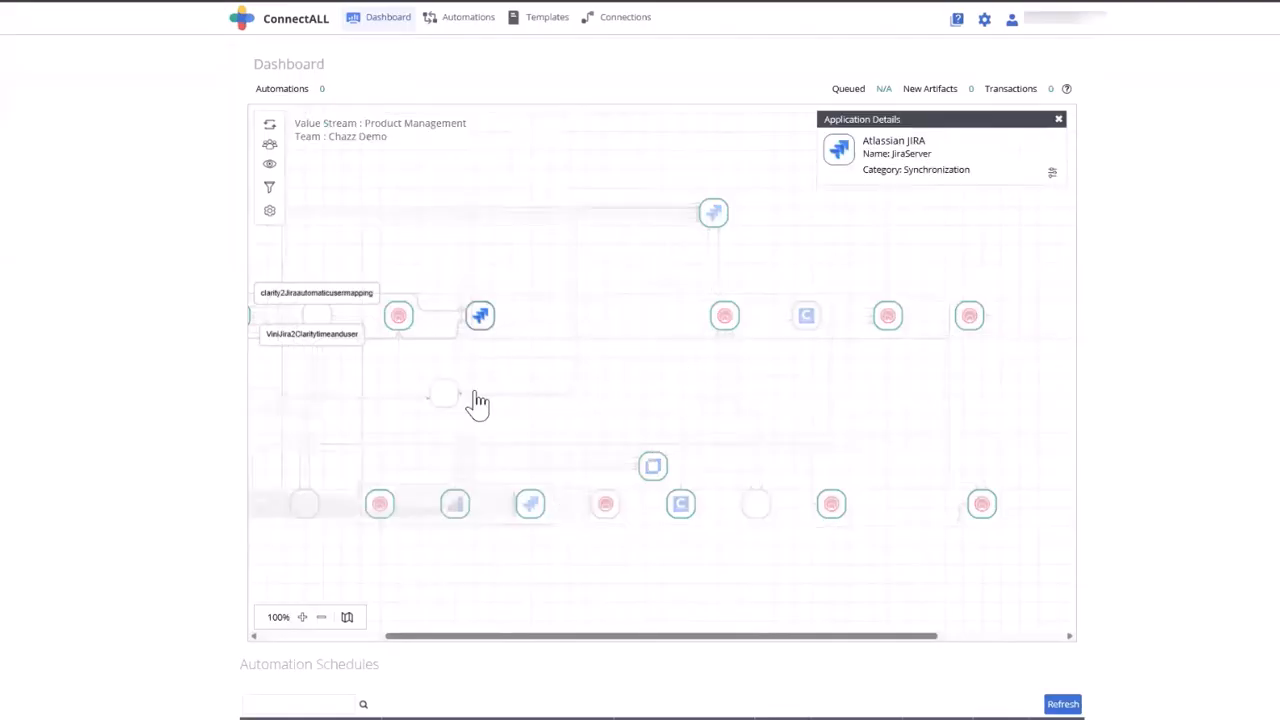
{"action": "left_click", "coordinate": [655, 468]}
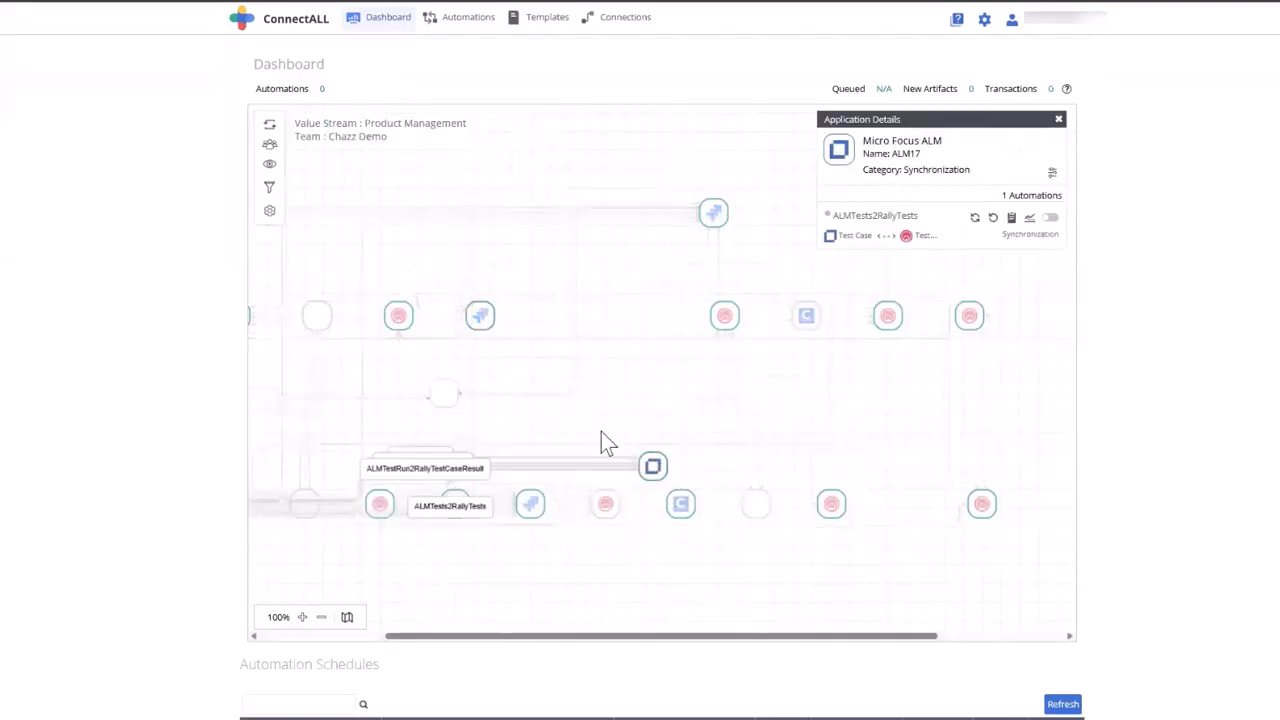
{"action": "left_click", "coordinate": [710, 220]}
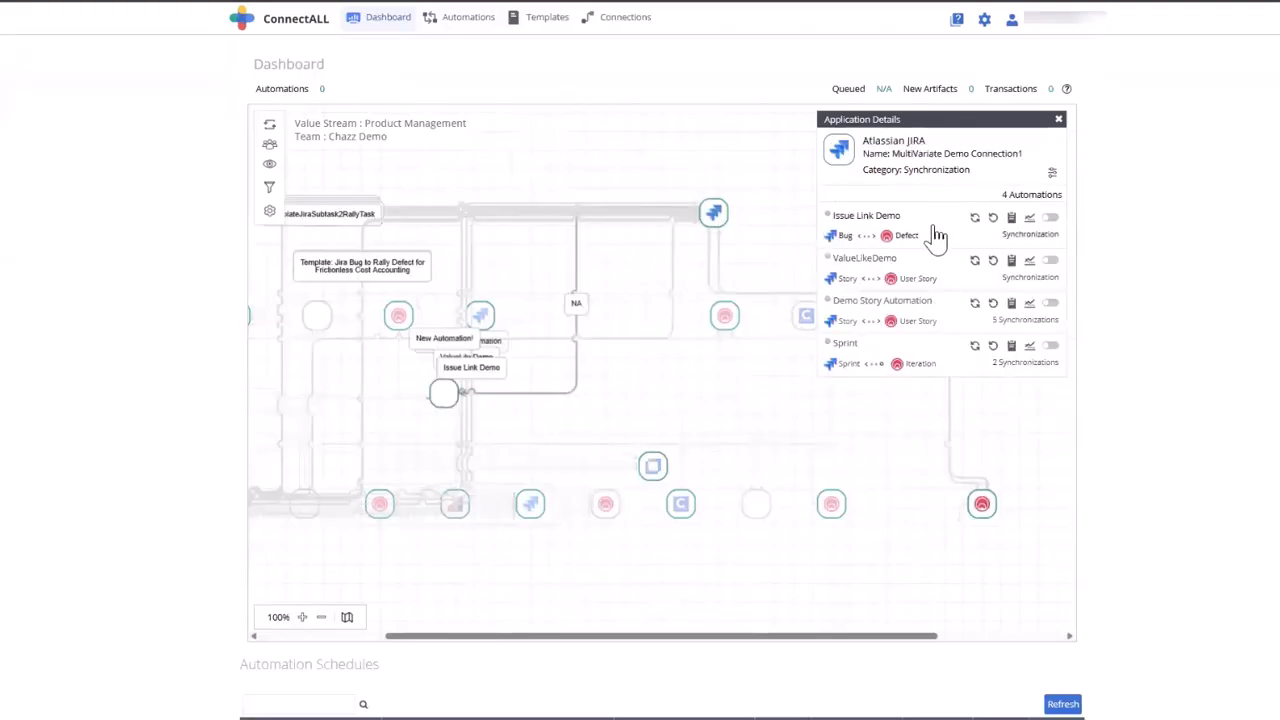
{"action": "left_click", "coordinate": [1050, 303]}
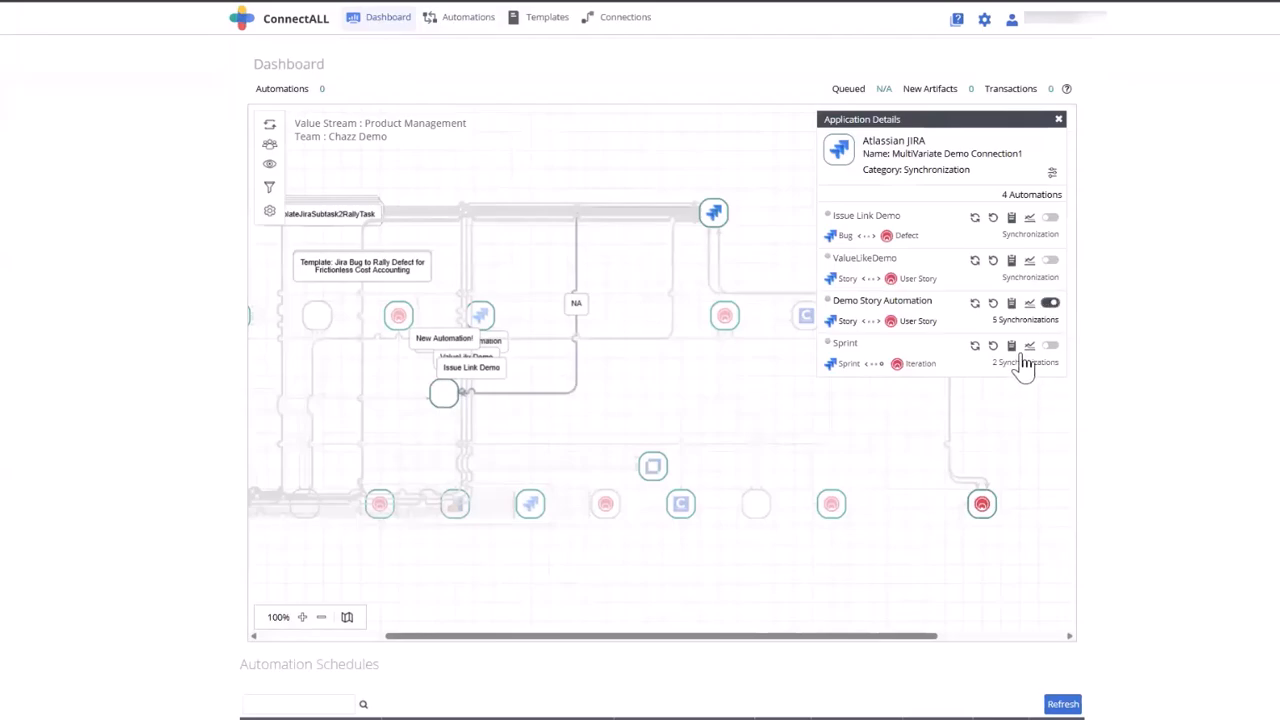
Rerun Demo Story Automation with the Atlassian JIRA sync start date set to 11 November 2025 and open the activity monitor
{"action": "left_click", "coordinate": [993, 345]}
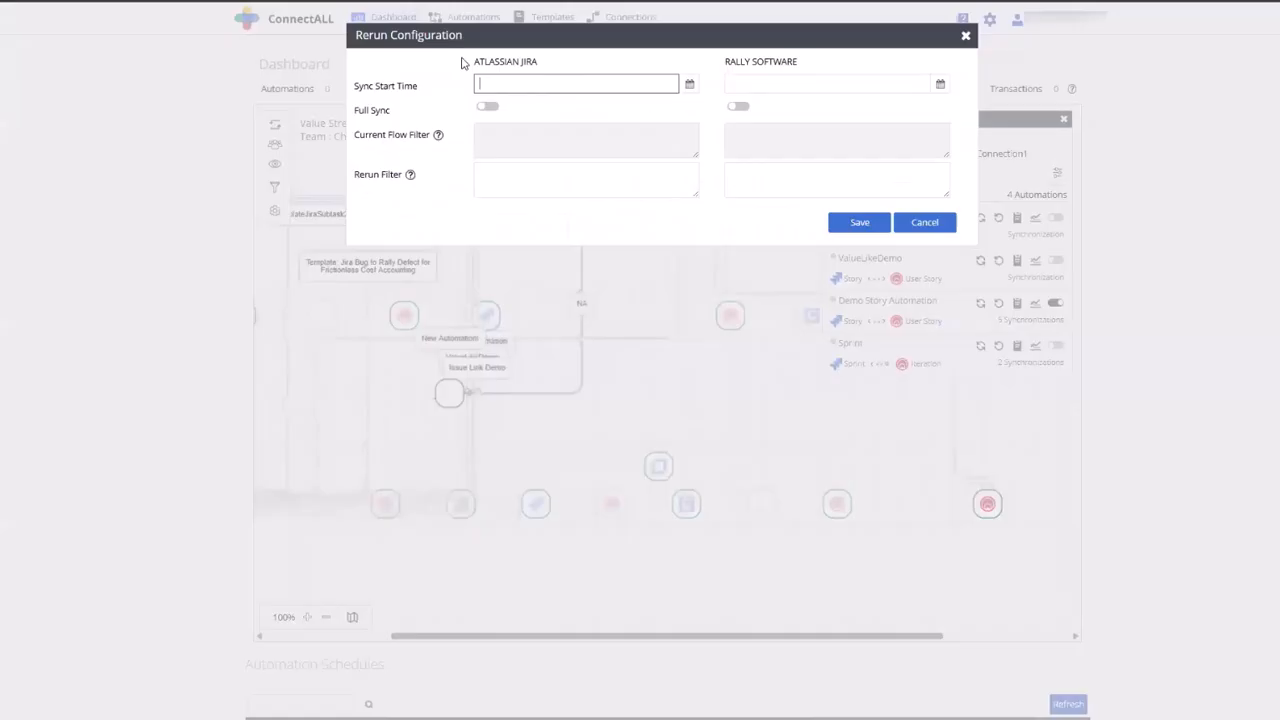
{"action": "left_click", "coordinate": [689, 85]}
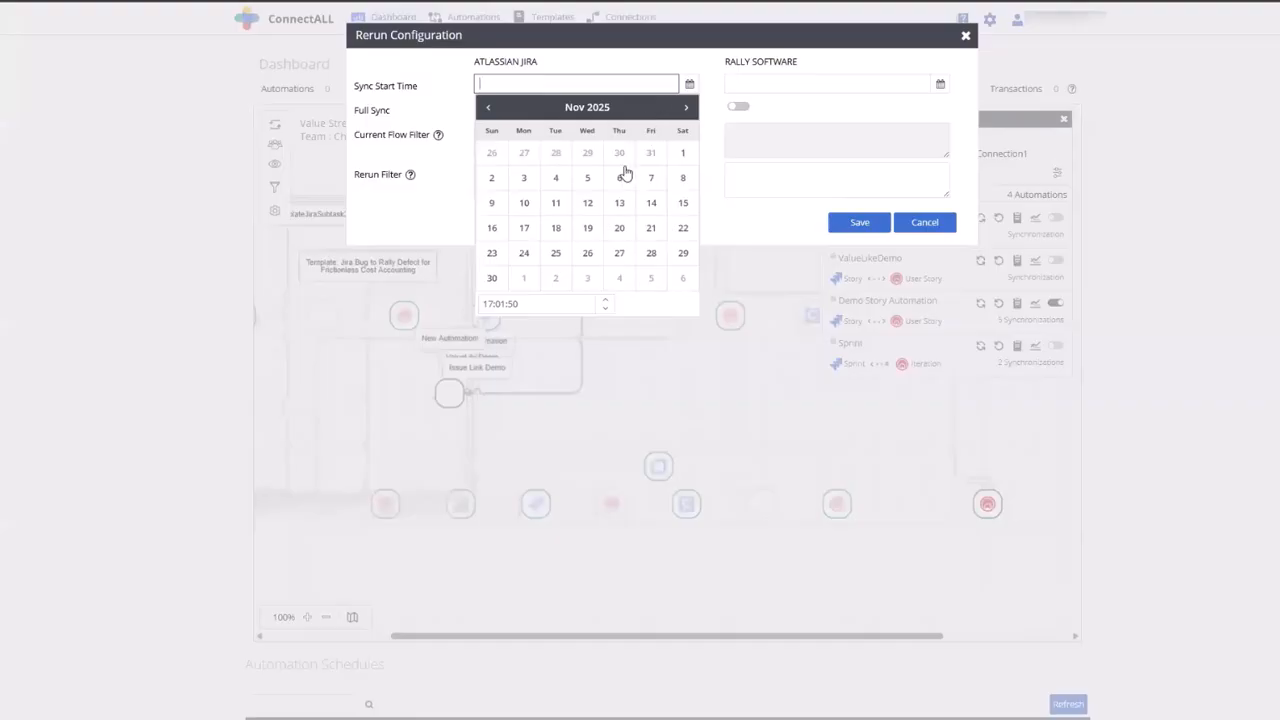
{"action": "left_click", "coordinate": [555, 202]}
{"action": "left_click", "coordinate": [879, 224]}
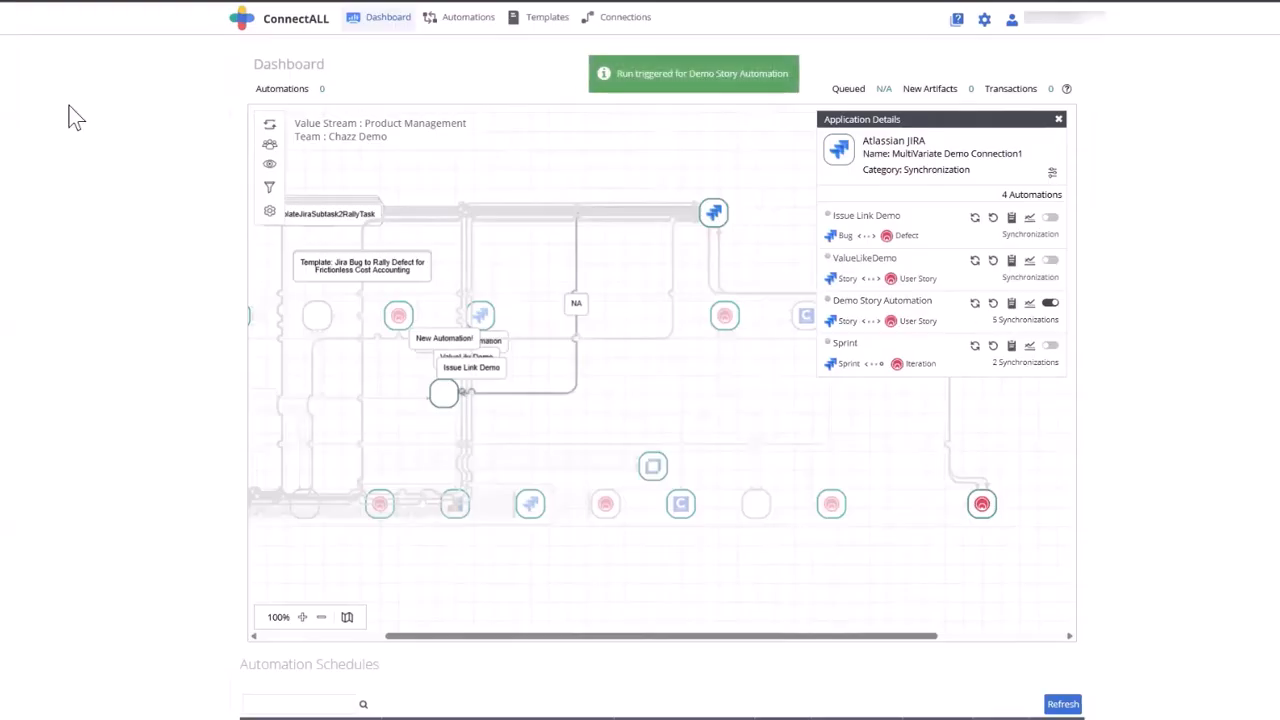
{"action": "left_click", "coordinate": [269, 125]}
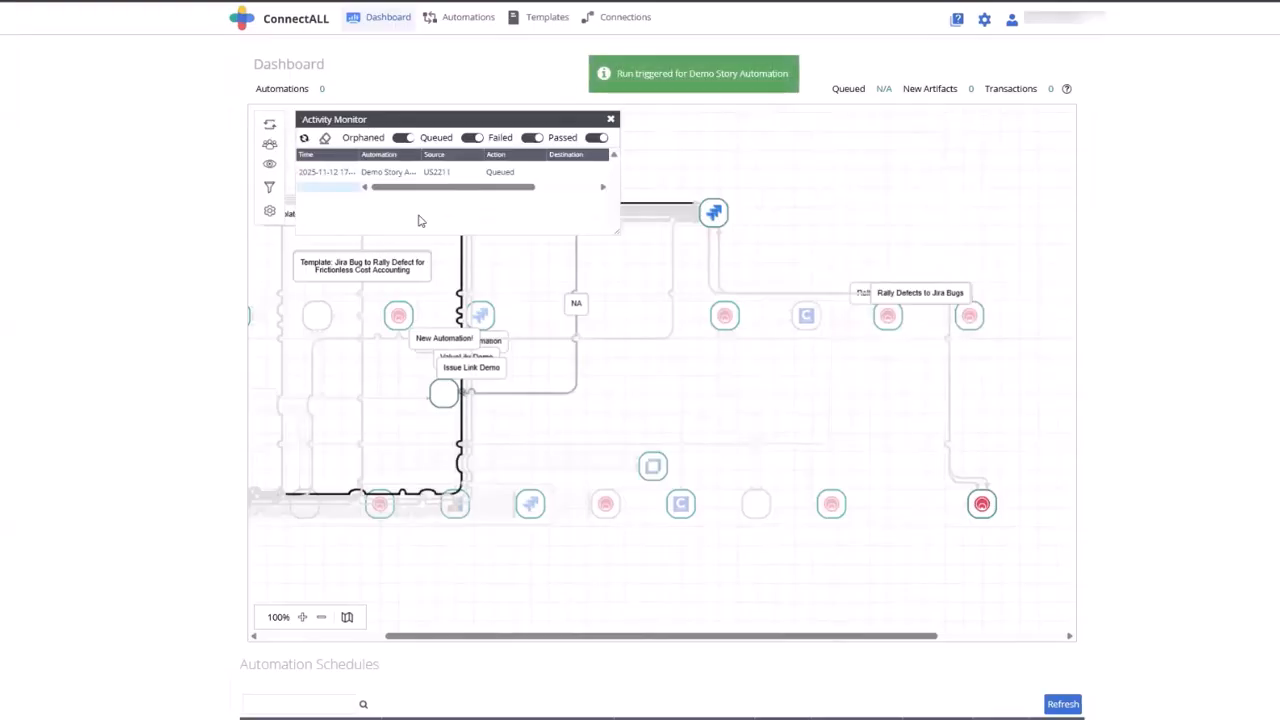
{"action": "left_click_drag", "start_coordinate": [657, 332], "coordinate": [729, 340]}
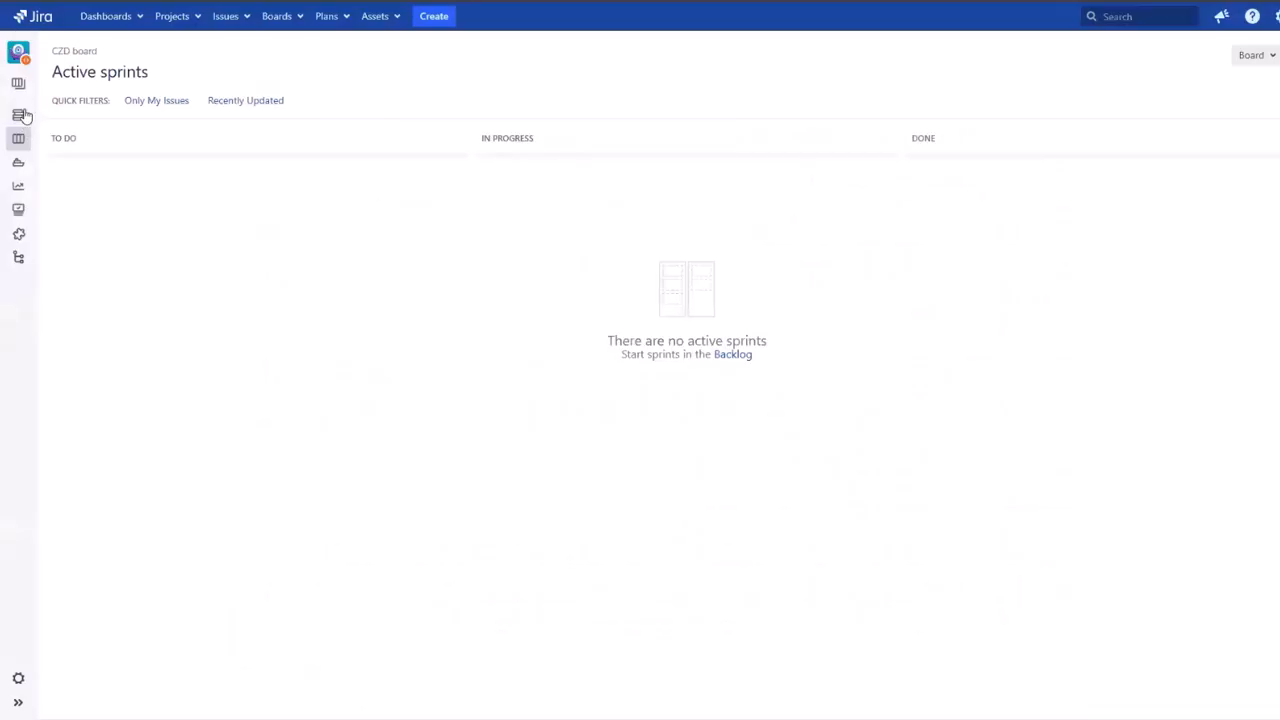
In Jira, show the CZD board's backlog and select the synced story "New Story to Demo URL"
{"action": "left_click", "coordinate": [20, 114]}
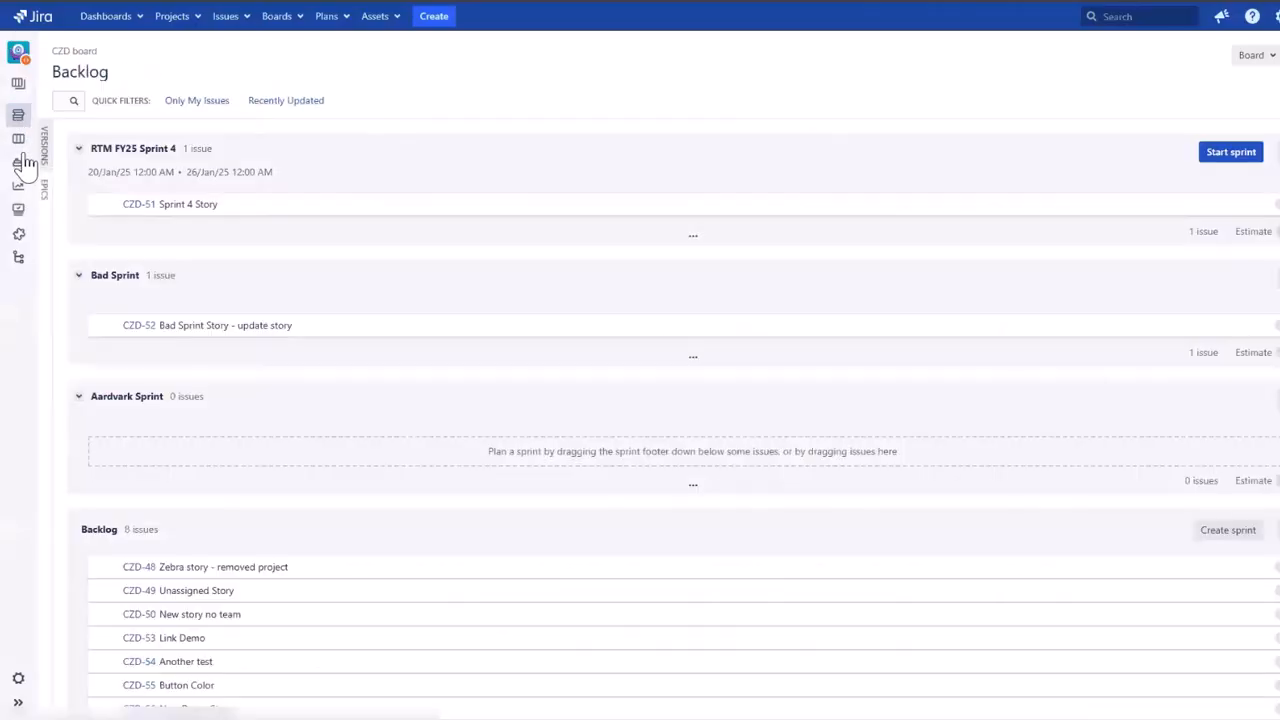
{"action": "scroll", "coordinate": [543, 551], "scroll_direction": "down", "scroll_amount": 2}
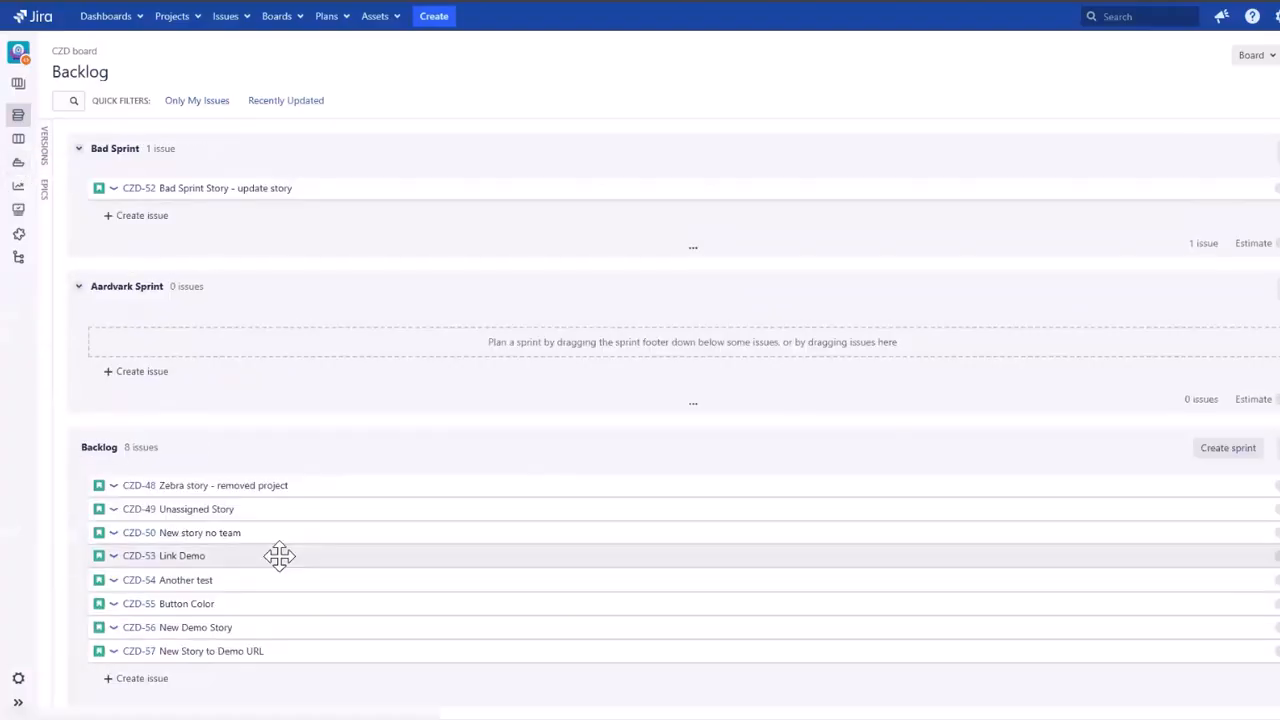
{"action": "left_click", "coordinate": [200, 651]}
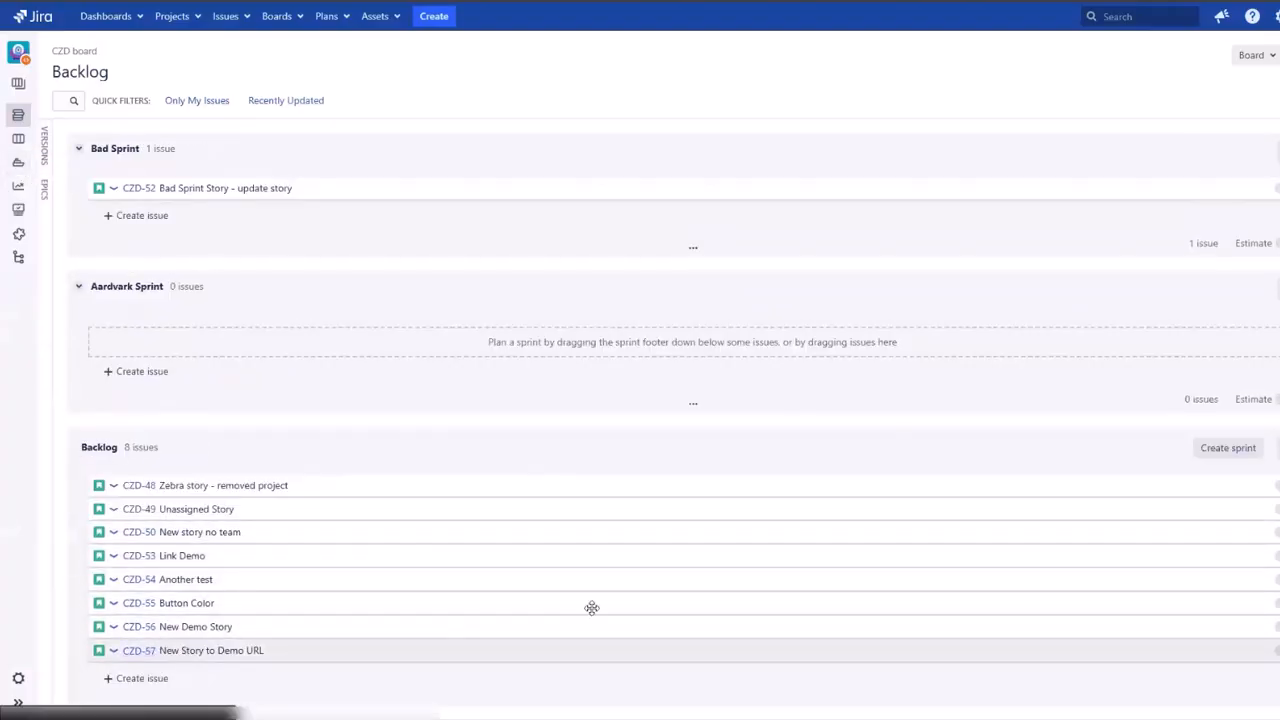